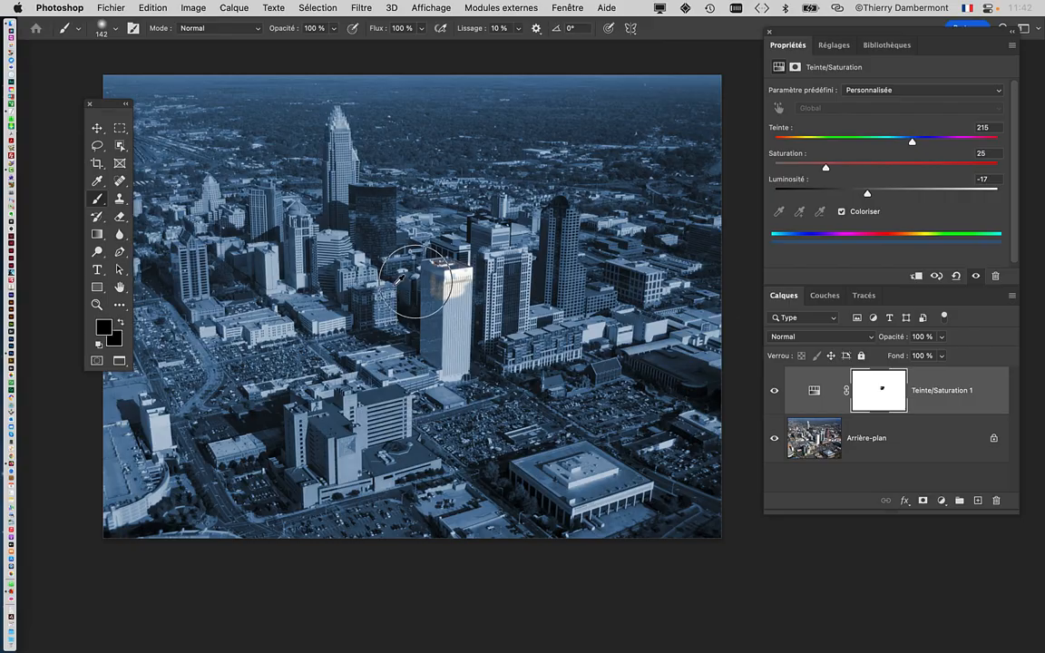
Reduce the brush to 46 px and adjust its edge hardness for painting on the adjustment's mask
drag(549, 234, 592, 234)
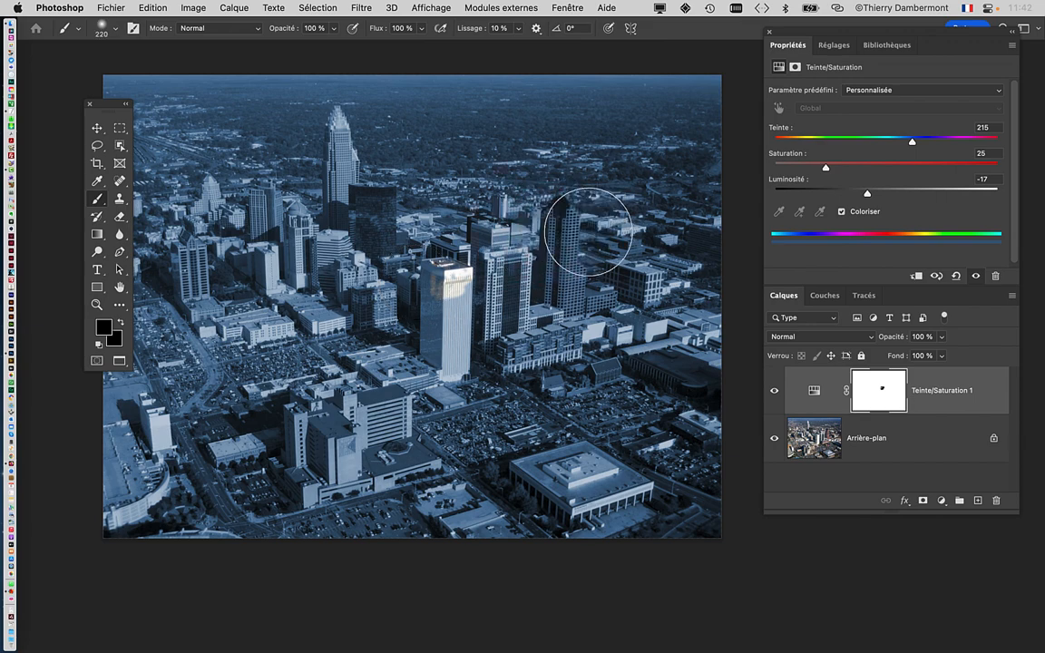
mouse_move(326, 286)
mouse_down()
mouse_move(341, 285)
mouse_move(305, 285)
mouse_move(436, 287)
mouse_up()
mouse_move(372, 283)
mouse_down()
mouse_move(380, 233)
mouse_move(383, 339)
mouse_up()
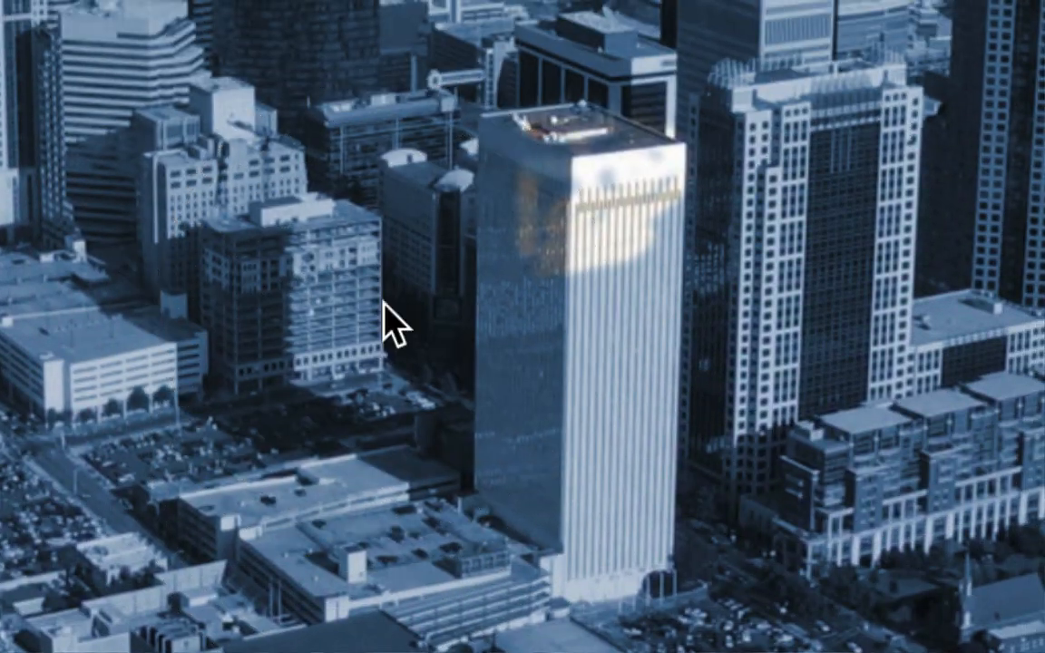
mouse_move(390, 300)
mouse_down()
mouse_move(390, 344)
mouse_move(361, 302)
mouse_move(350, 366)
mouse_move(362, 334)
mouse_move(340, 331)
mouse_move(337, 315)
mouse_up()
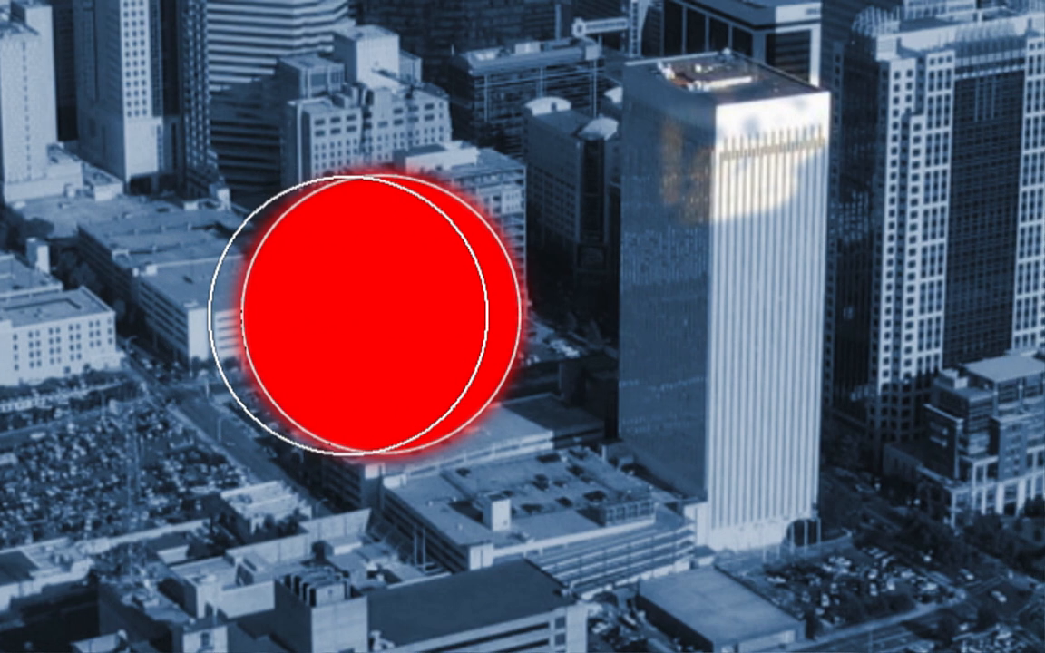
mouse_move(352, 315)
mouse_down()
mouse_move(354, 333)
mouse_move(357, 281)
mouse_move(356, 315)
mouse_move(359, 289)
mouse_up()
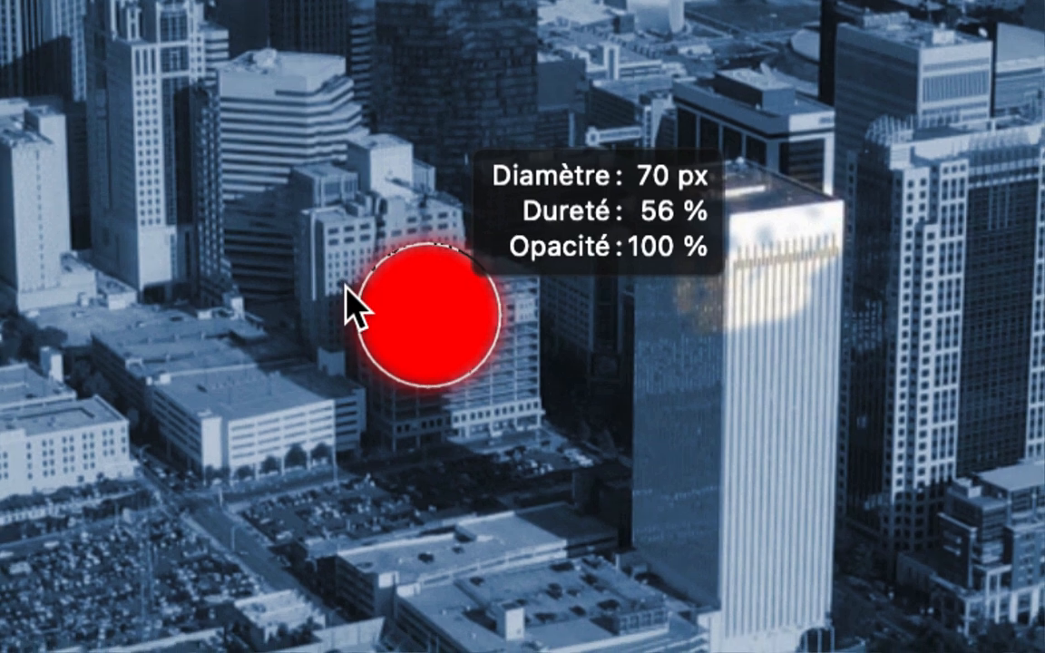
drag(345, 287, 280, 307)
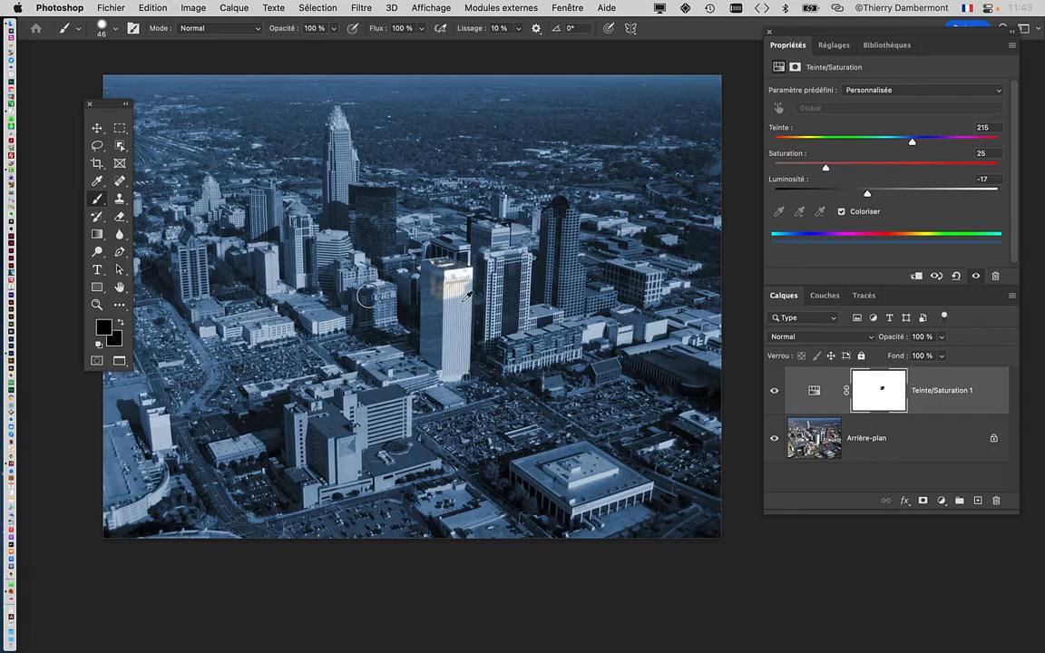
Paint black on the mask with a 19 px brush over the white tower and adjoining parking building to bring back their original colours
scroll(465, 296, up, 3)
mouse_move(408, 254)
mouse_down()
mouse_move(439, 282)
mouse_move(358, 181)
mouse_move(335, 177)
mouse_move(334, 282)
mouse_move(366, 245)
mouse_move(326, 449)
mouse_move(404, 525)
mouse_move(416, 240)
mouse_move(459, 246)
mouse_move(448, 518)
mouse_move(416, 531)
mouse_move(321, 238)
mouse_move(352, 194)
mouse_up()
mouse_move(429, 329)
mouse_down()
mouse_move(503, 291)
mouse_move(508, 178)
mouse_up()
mouse_move(429, 364)
mouse_down()
mouse_move(359, 421)
mouse_move(232, 356)
mouse_move(342, 325)
mouse_up()
drag(482, 386, 619, 426)
mouse_move(494, 365)
mouse_down()
mouse_move(375, 390)
mouse_move(436, 397)
mouse_move(435, 386)
mouse_move(351, 377)
mouse_move(342, 379)
mouse_move(361, 390)
mouse_move(411, 390)
mouse_move(324, 386)
mouse_up()
mouse_move(439, 354)
mouse_down()
mouse_move(270, 376)
mouse_move(309, 372)
mouse_move(291, 365)
mouse_move(322, 424)
mouse_move(407, 467)
mouse_move(374, 437)
mouse_move(384, 449)
mouse_up()
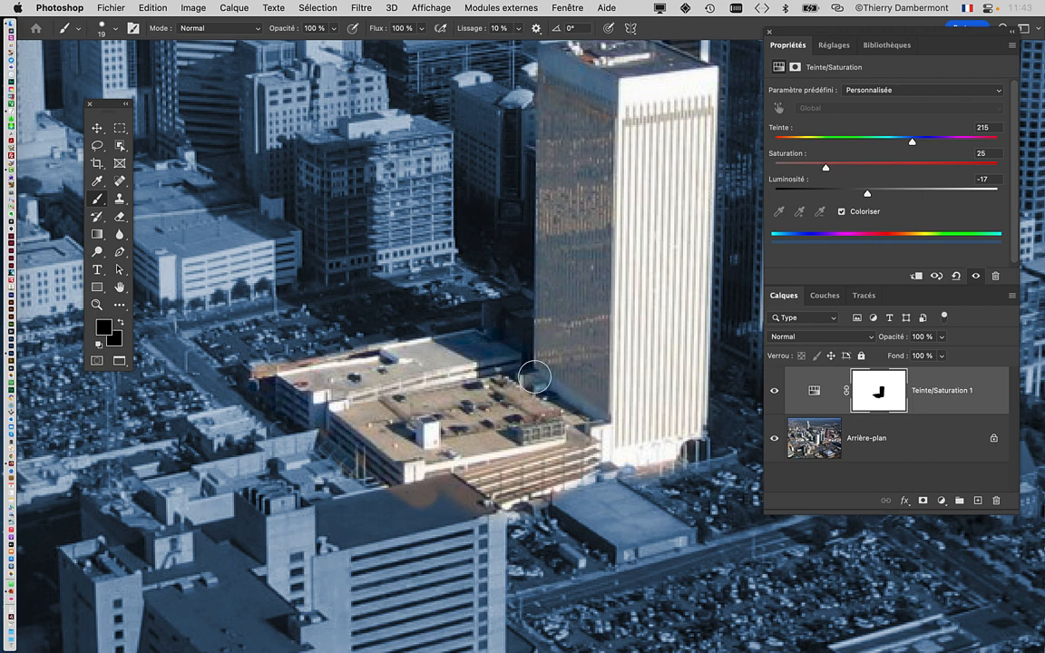
Restore the default white and black colours, paint the overspill on the dark roof beside the parking building white, and return to black
scroll(626, 430, down, 4)
scroll(622, 434, up, 1)
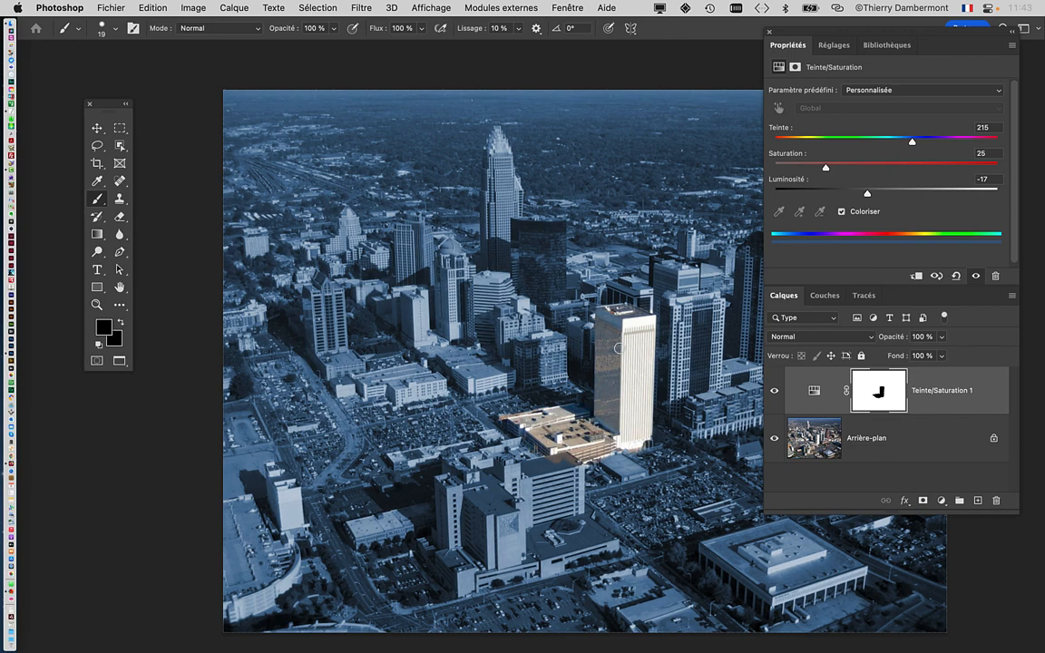
scroll(611, 404, up, 5)
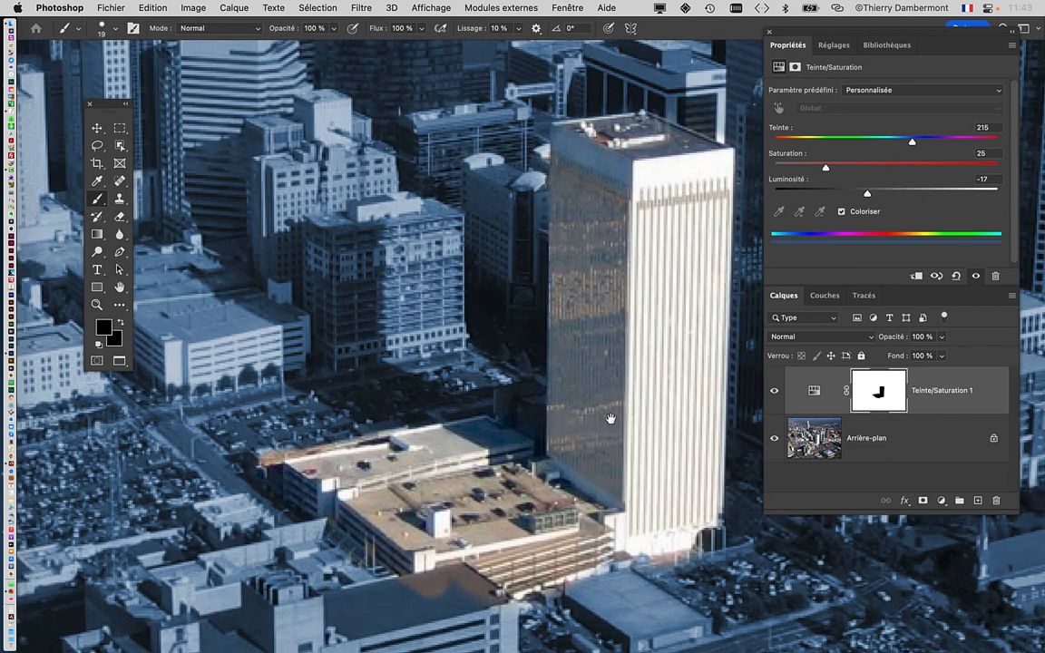
drag(611, 418, 518, 387)
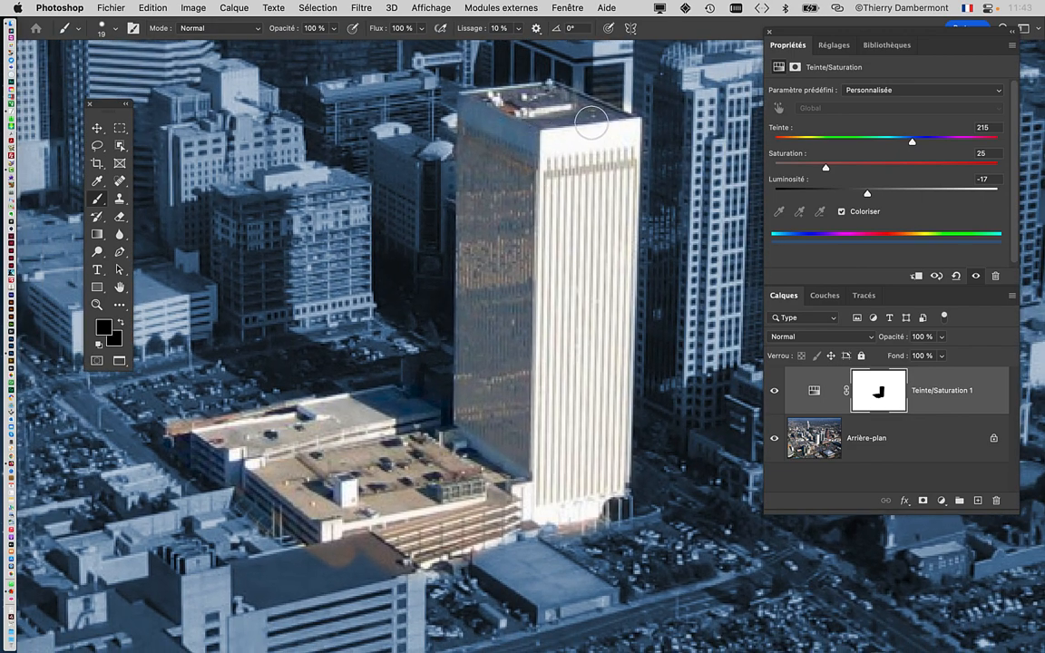
scroll(336, 490, up, 3)
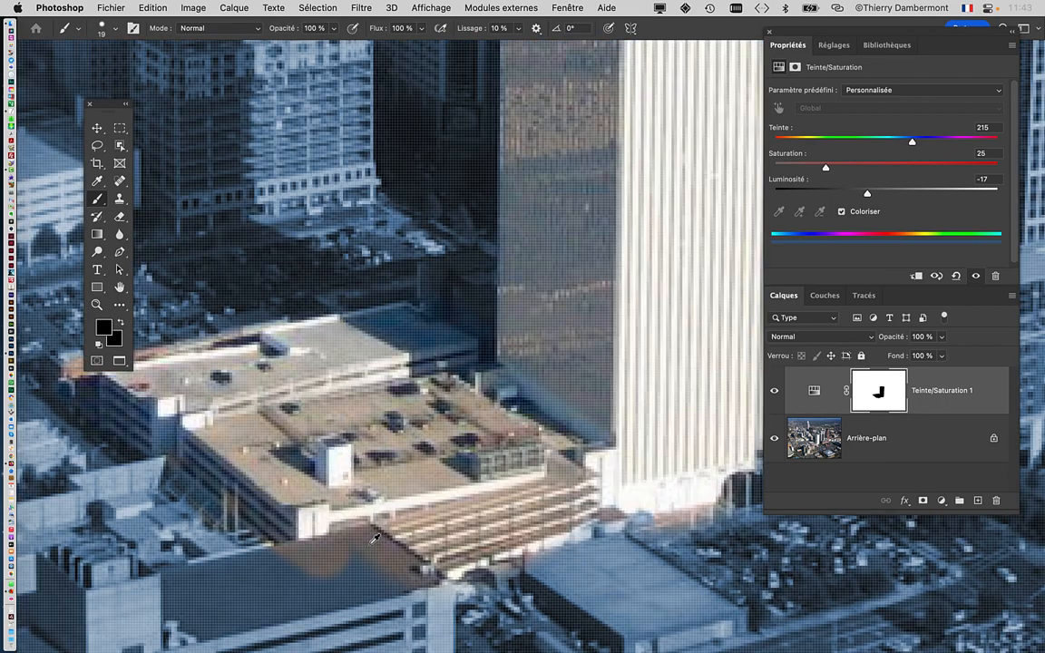
drag(353, 454, 548, 289)
scroll(572, 379, down, 2)
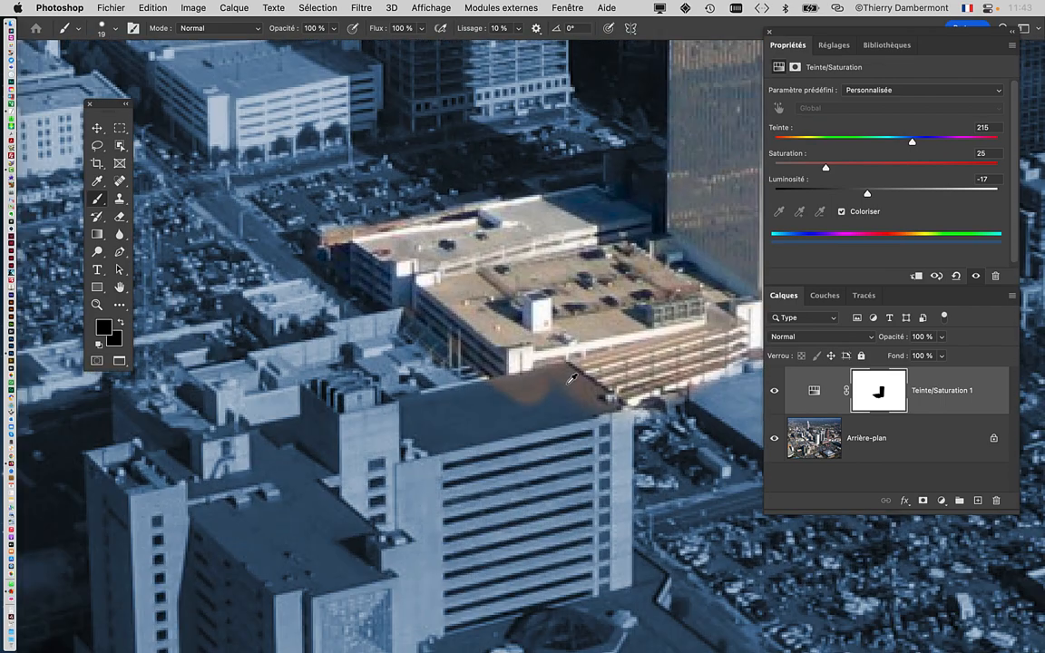
mouse_move(546, 391)
mouse_down()
mouse_move(456, 425)
mouse_move(487, 428)
mouse_move(508, 455)
mouse_up()
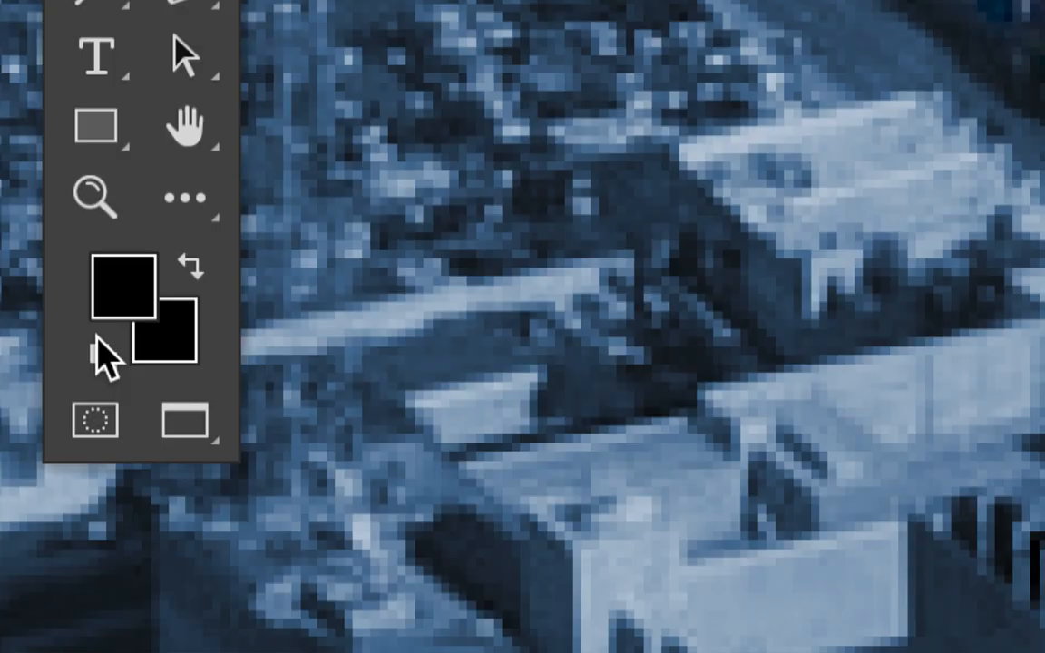
click(97, 343)
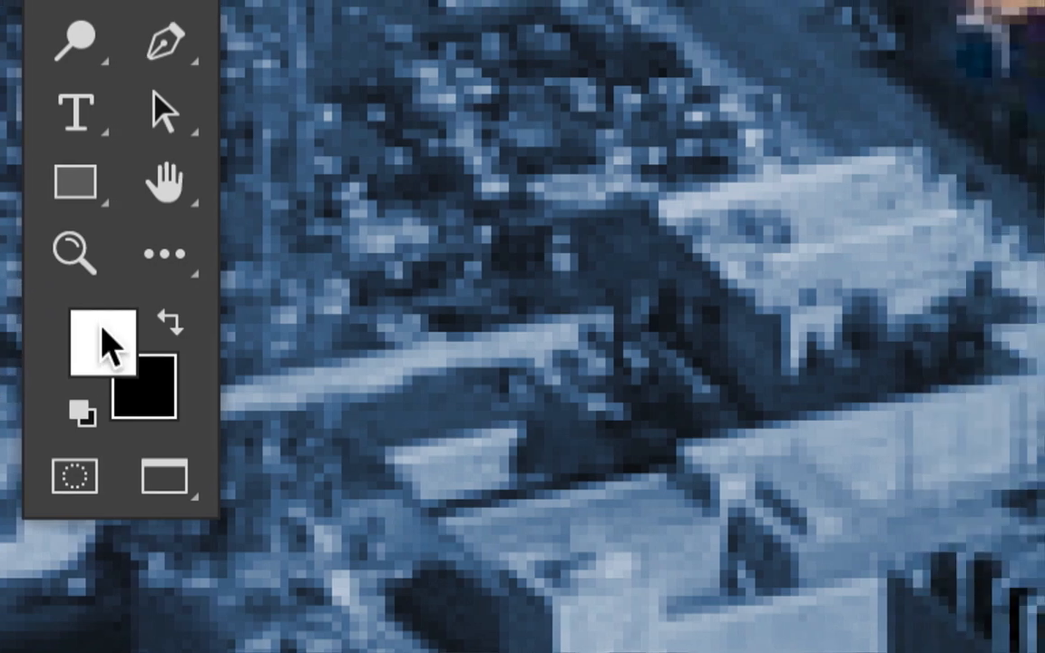
key(x)
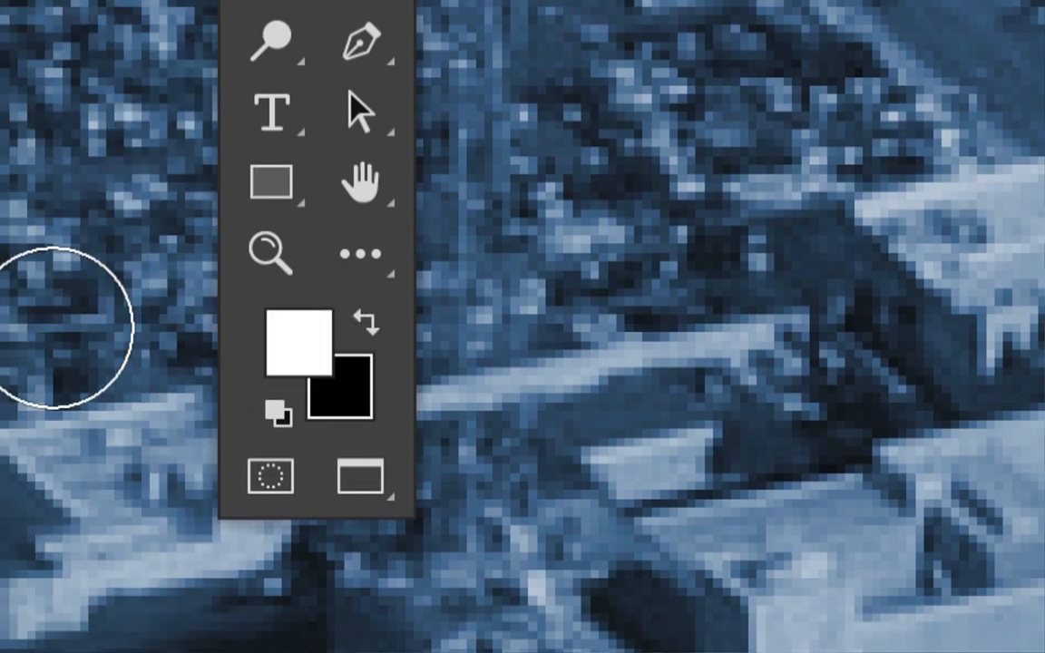
key(x)
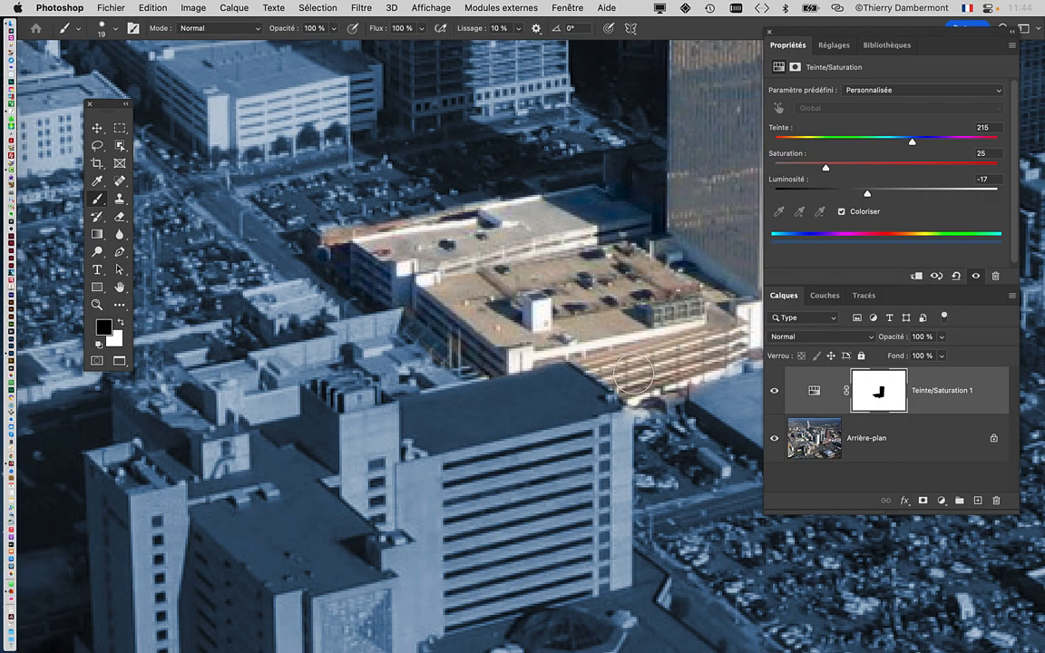
Paint black on the mask over the mid-rise building under construction behind the parking building to reveal its original colours
drag(625, 334, 562, 418)
scroll(562, 418, down, 5)
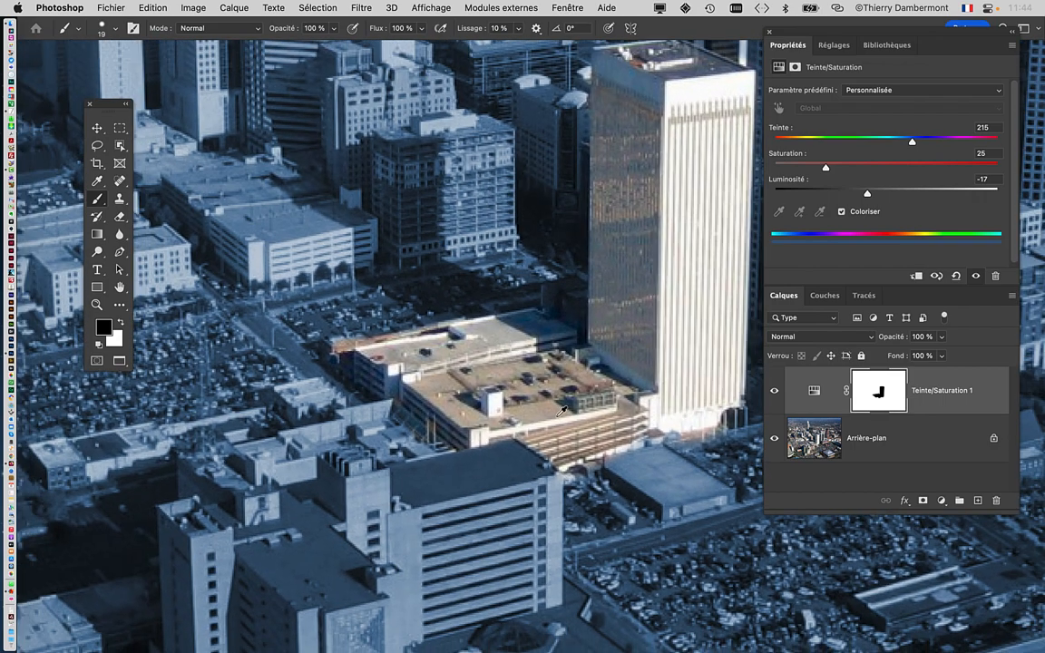
drag(339, 244, 485, 346)
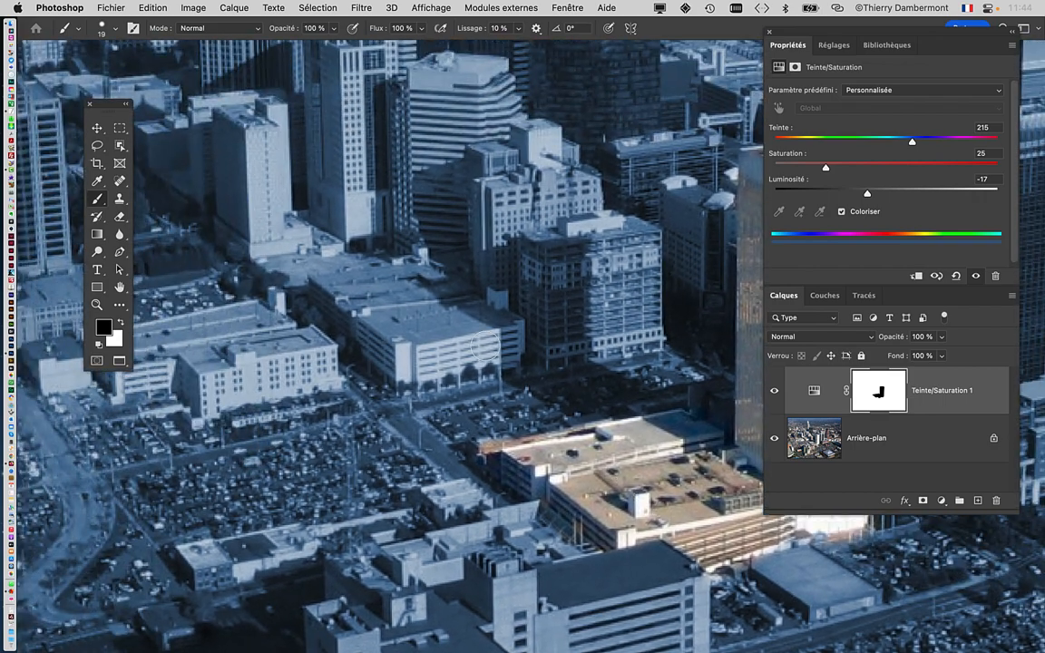
scroll(552, 279, up, 2)
scroll(429, 350, up, 3)
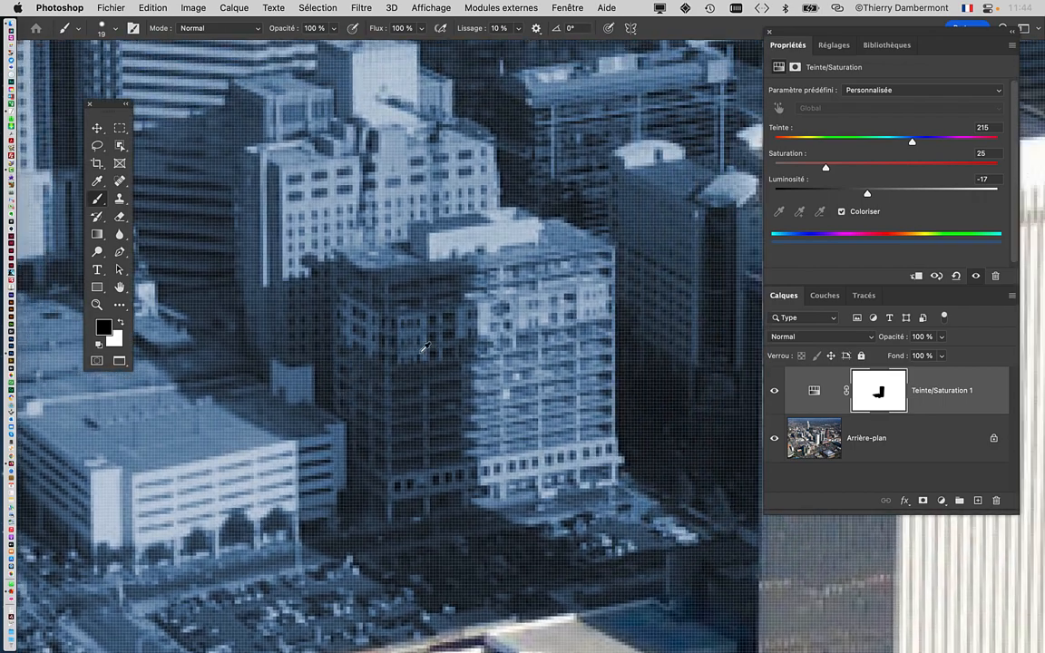
scroll(429, 350, down, 1)
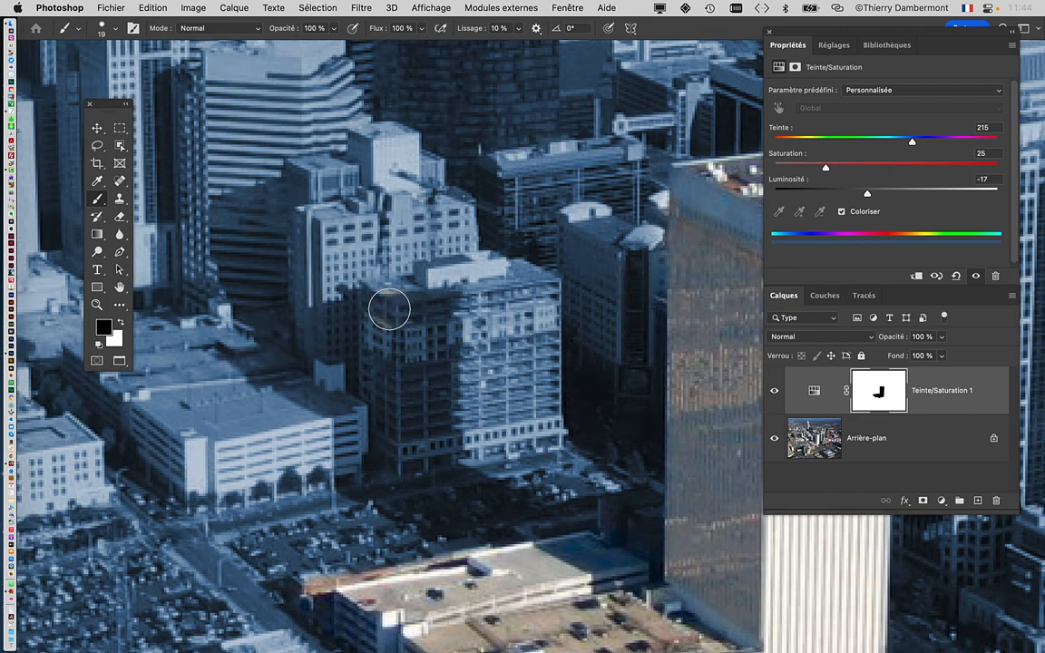
mouse_move(389, 309)
mouse_down()
mouse_move(383, 297)
mouse_move(525, 284)
mouse_move(545, 325)
mouse_move(539, 423)
mouse_move(420, 454)
mouse_move(385, 362)
mouse_move(385, 425)
mouse_move(479, 337)
mouse_move(440, 367)
mouse_move(419, 286)
mouse_move(403, 304)
mouse_move(417, 316)
mouse_move(399, 393)
mouse_move(463, 277)
mouse_move(528, 290)
mouse_move(481, 261)
mouse_move(481, 282)
mouse_up()
key(super+minus)
key(super+minus)
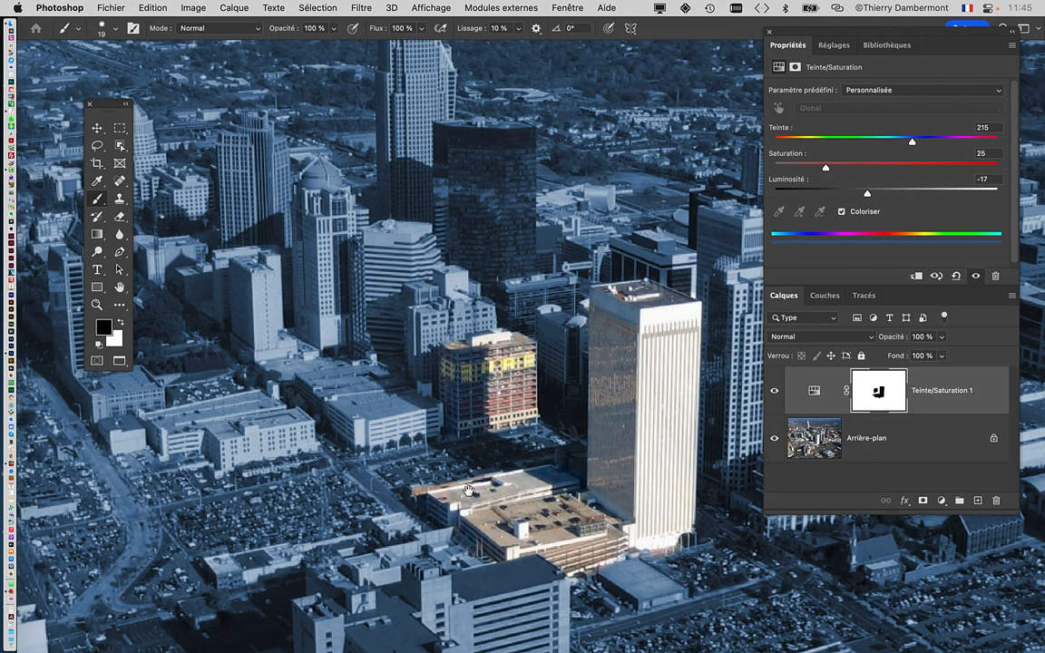
Select the Hue/Saturation adjustment instead of its mask and set the hue to 95 for a green tint
mouse_move(468, 490)
mouse_down()
mouse_move(600, 330)
mouse_move(597, 321)
mouse_up()
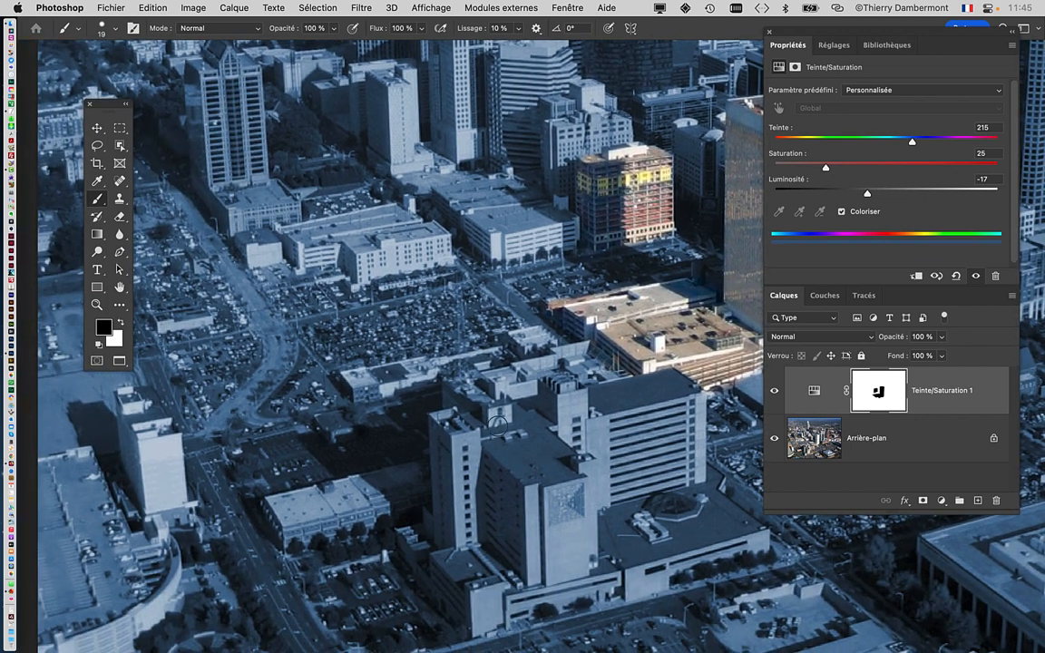
scroll(497, 424, down, 3)
scroll(497, 425, right, 3)
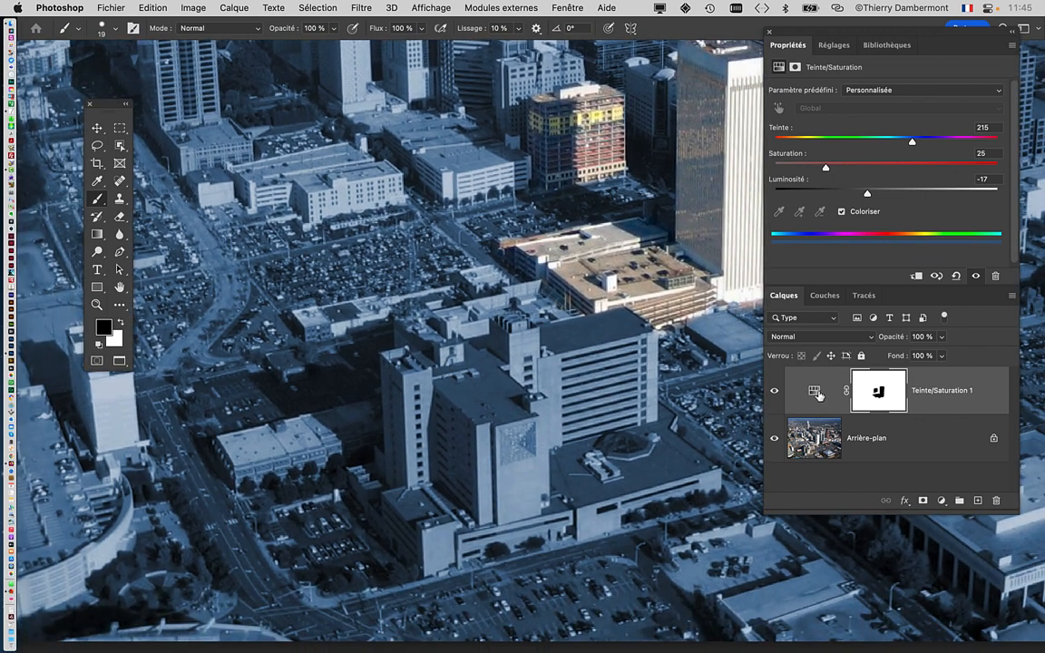
click(818, 394)
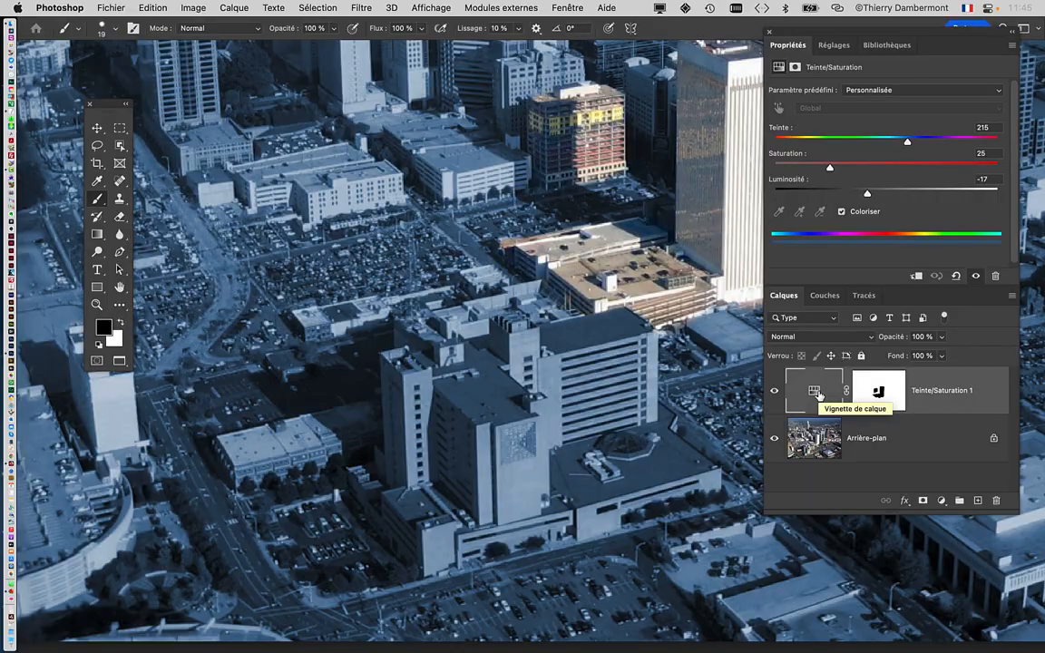
drag(907, 142, 834, 143)
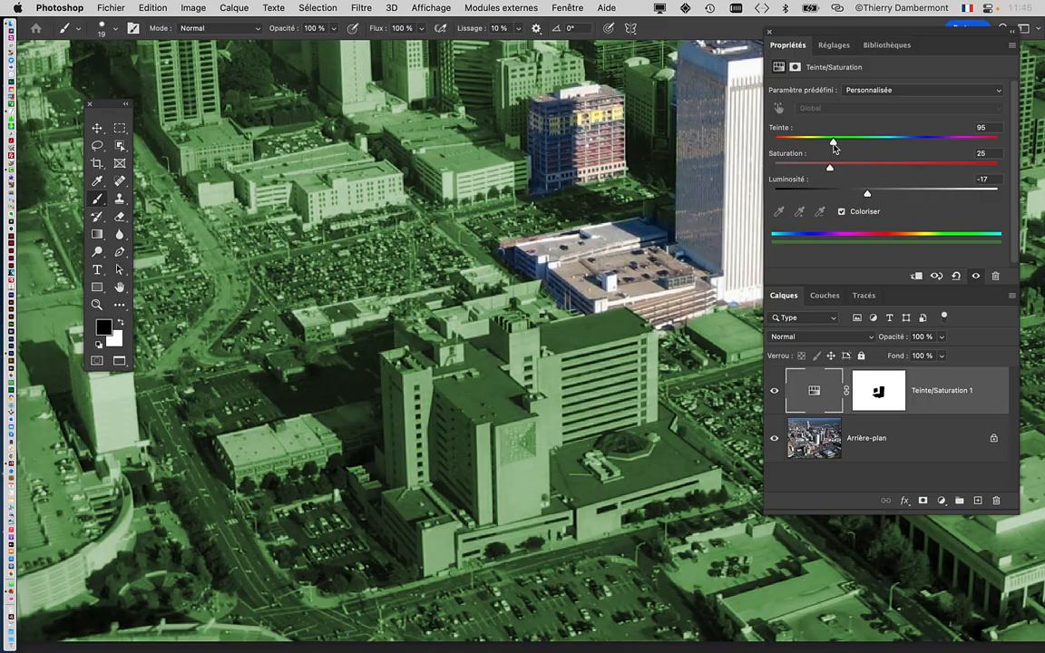
Select the layer mask and paint black over the long low-rise building in front of the gridded towers to reveal its original colours
drag(628, 247, 440, 395)
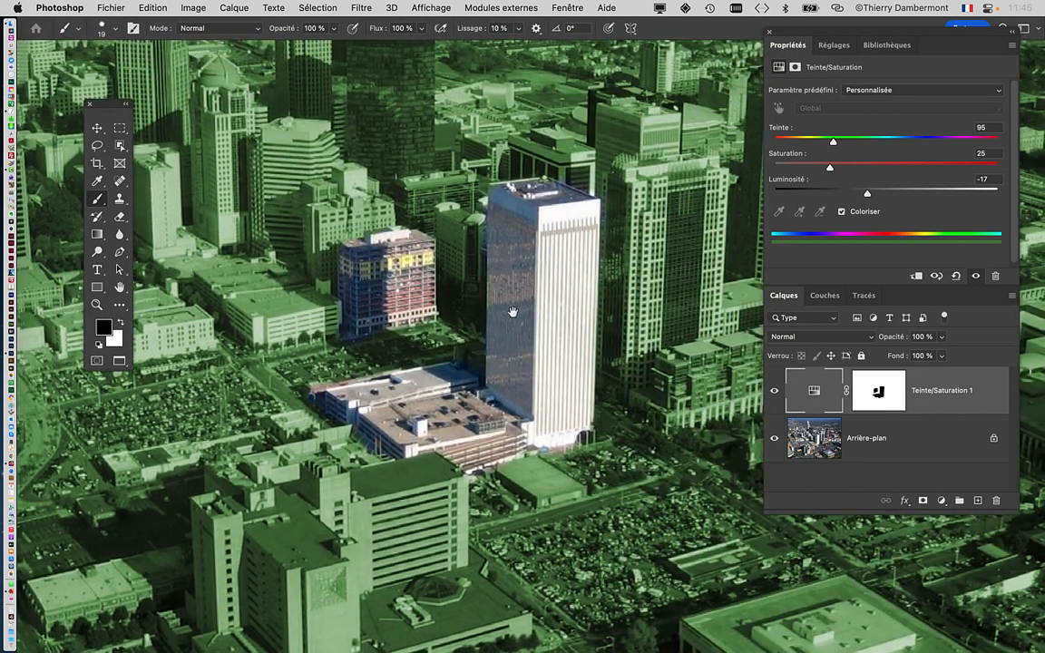
drag(675, 321, 544, 356)
scroll(553, 341, up, 2)
scroll(553, 341, up, 4)
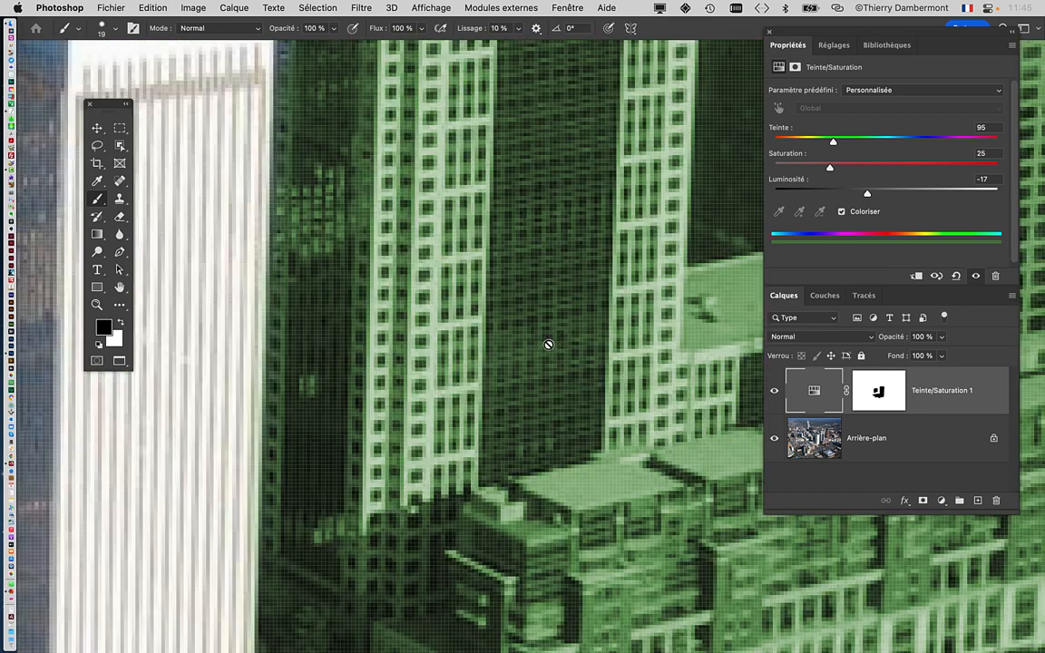
scroll(553, 342, down, 5)
drag(503, 297, 435, 324)
scroll(461, 311, up, 1)
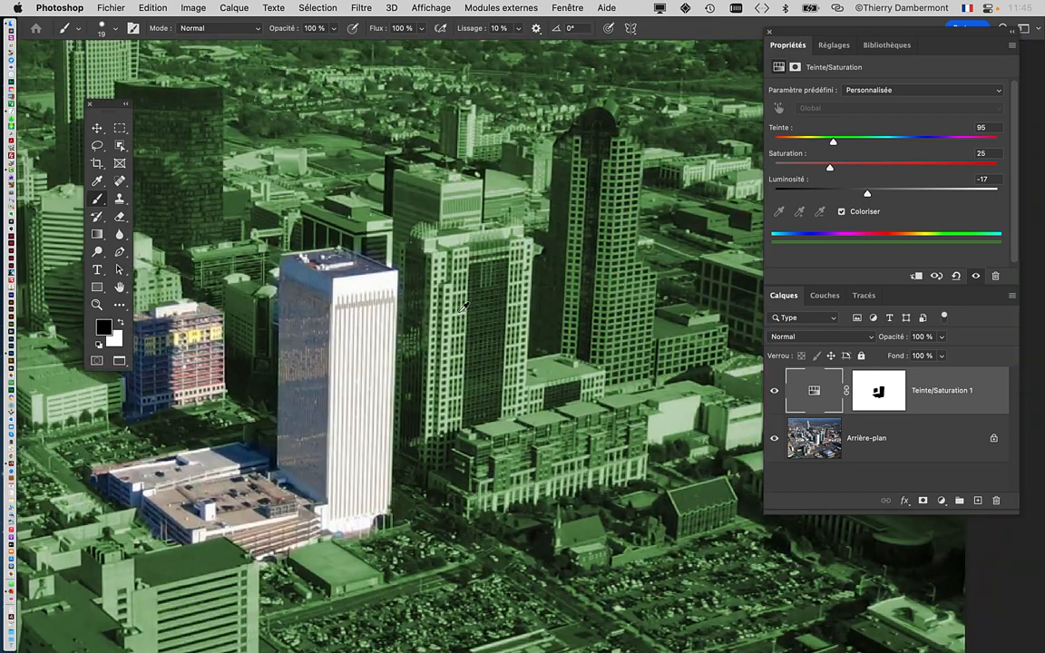
drag(508, 309, 454, 328)
scroll(415, 429, up, 2)
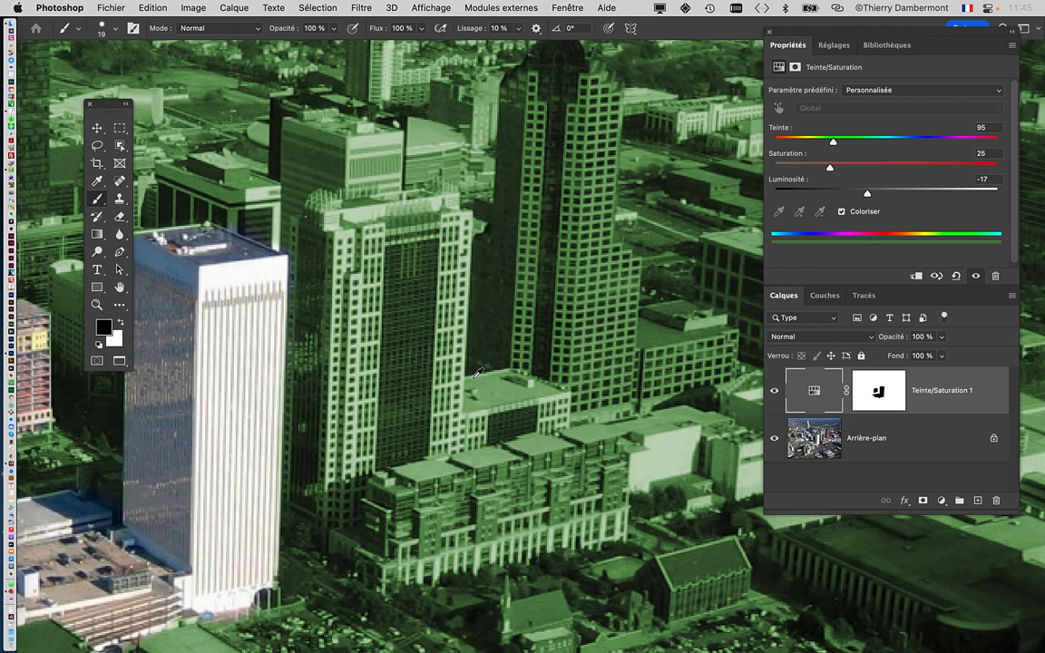
scroll(424, 399, down, 3)
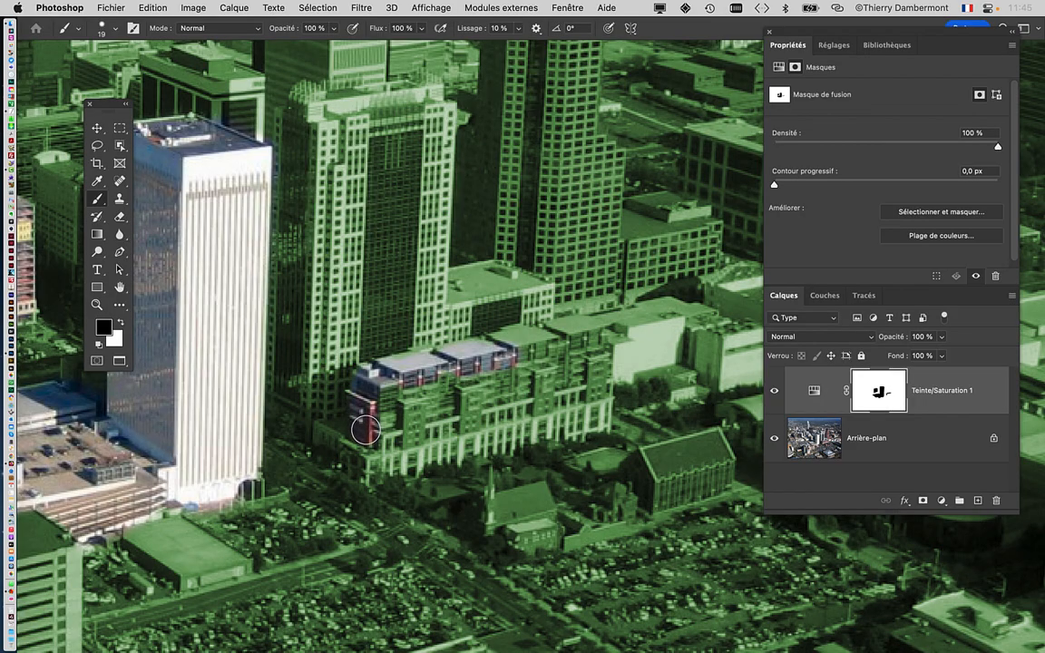
mouse_move(334, 435)
mouse_down()
mouse_move(371, 464)
mouse_move(598, 427)
mouse_move(605, 351)
mouse_move(596, 333)
mouse_move(505, 353)
mouse_move(526, 338)
mouse_move(448, 378)
mouse_move(559, 381)
mouse_up()
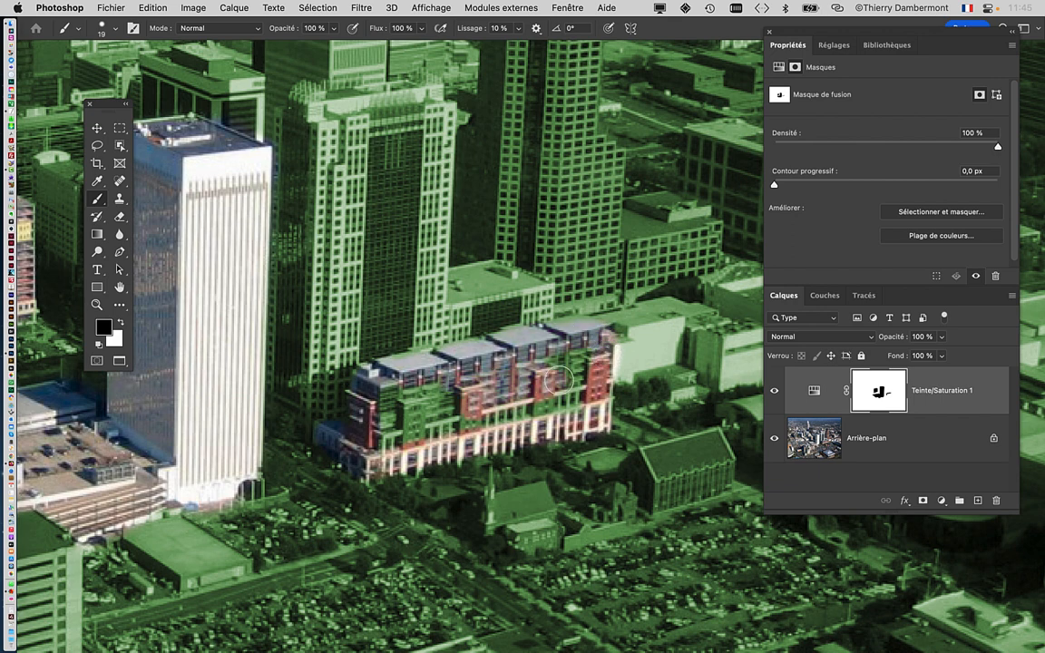